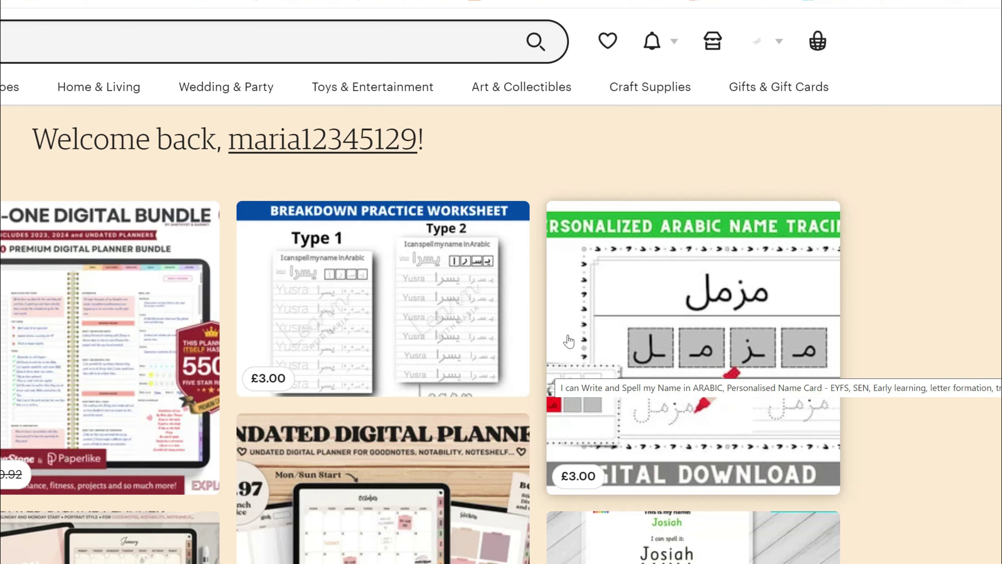
- Go to the Shop Manager dashboard from the Etsy top bar
click(713, 49)
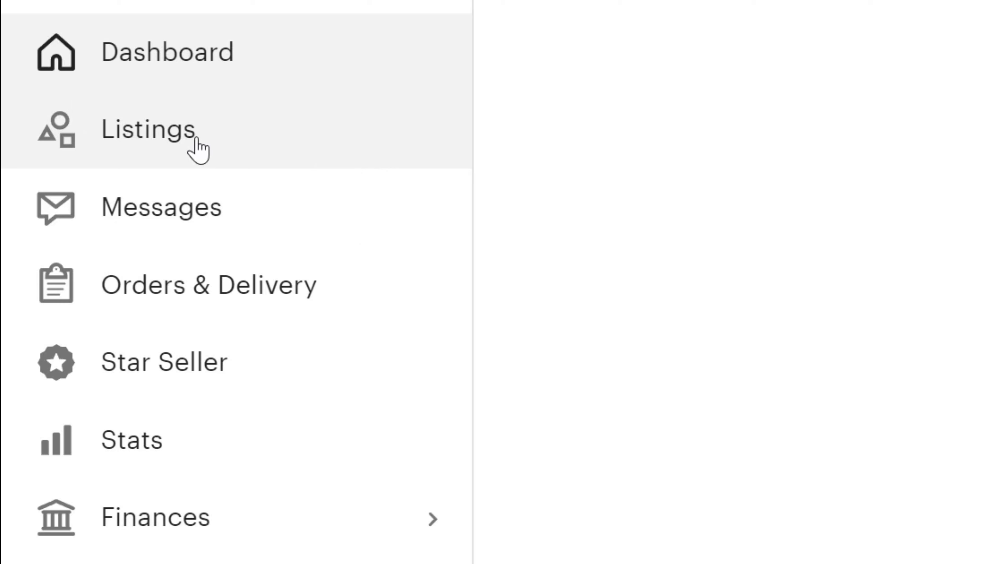
- Filter the shop's listings to the Stickers section, showing its 2 active listings
click(190, 134)
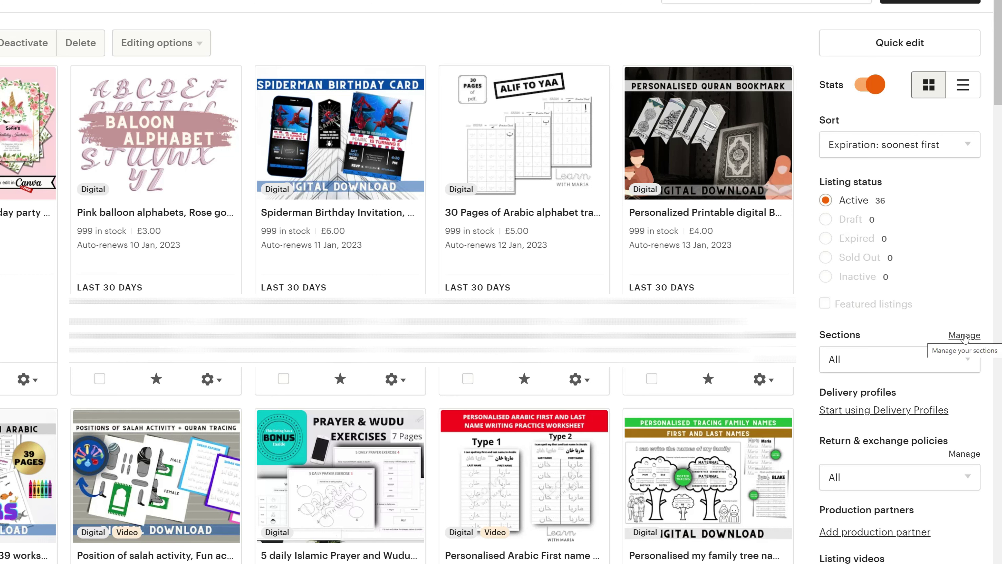
click(971, 368)
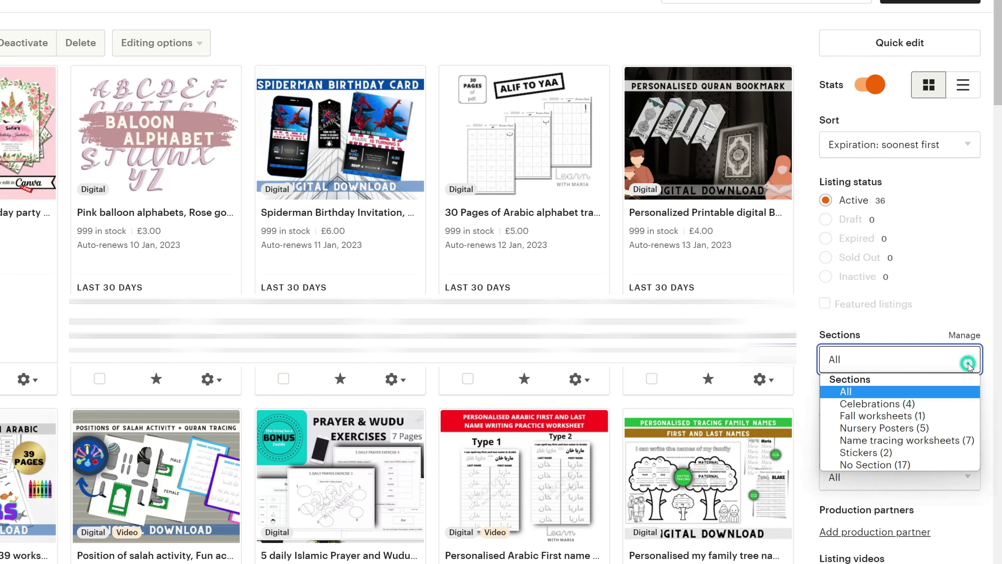
click(934, 453)
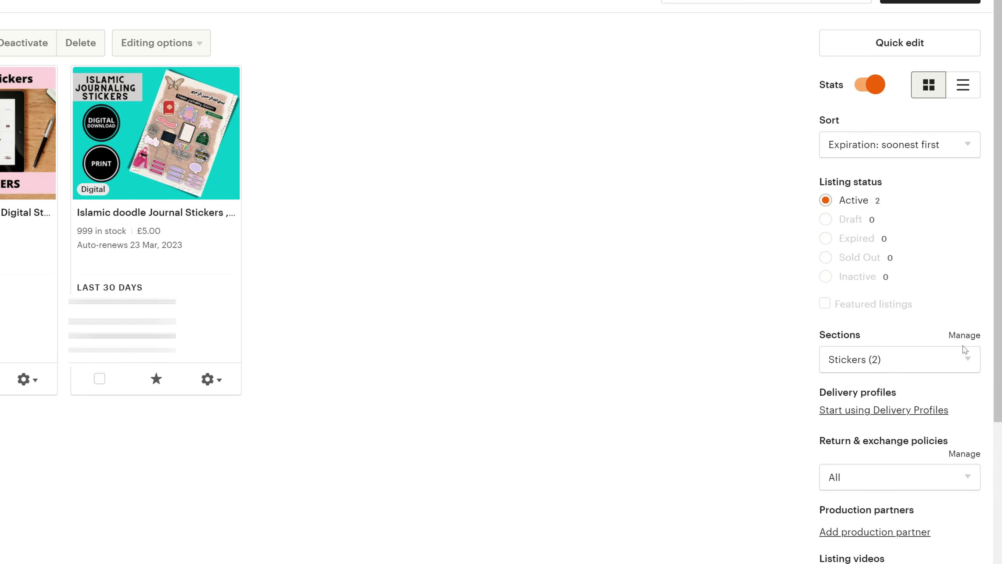
- Add a new shop section titled 'Arabic name tracing'
click(962, 336)
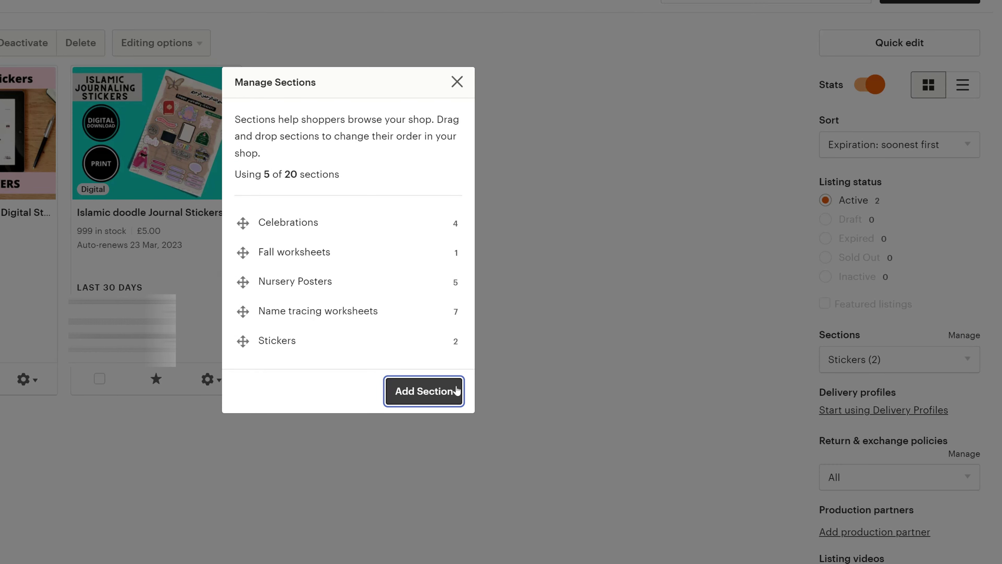
click(430, 400)
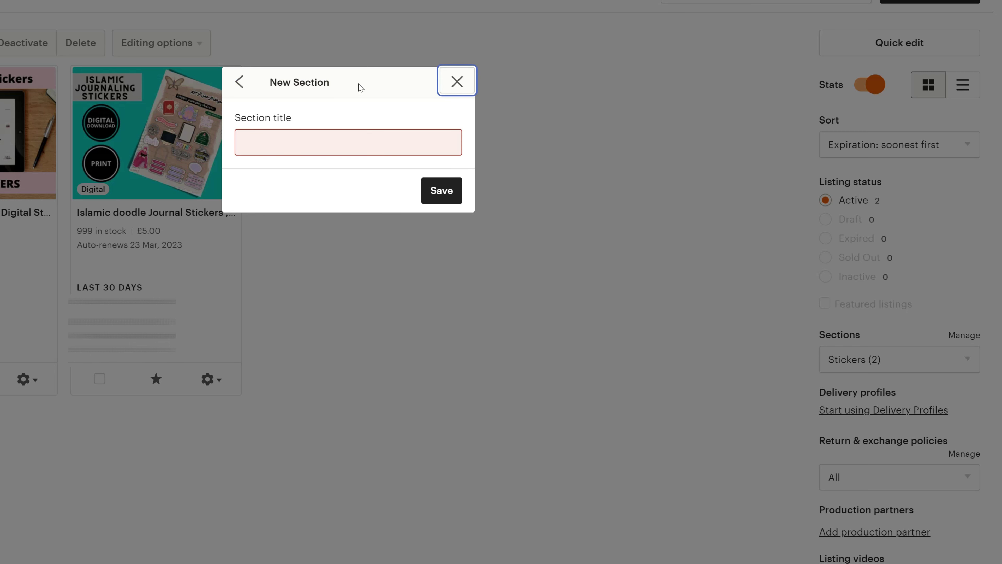
click(303, 141)
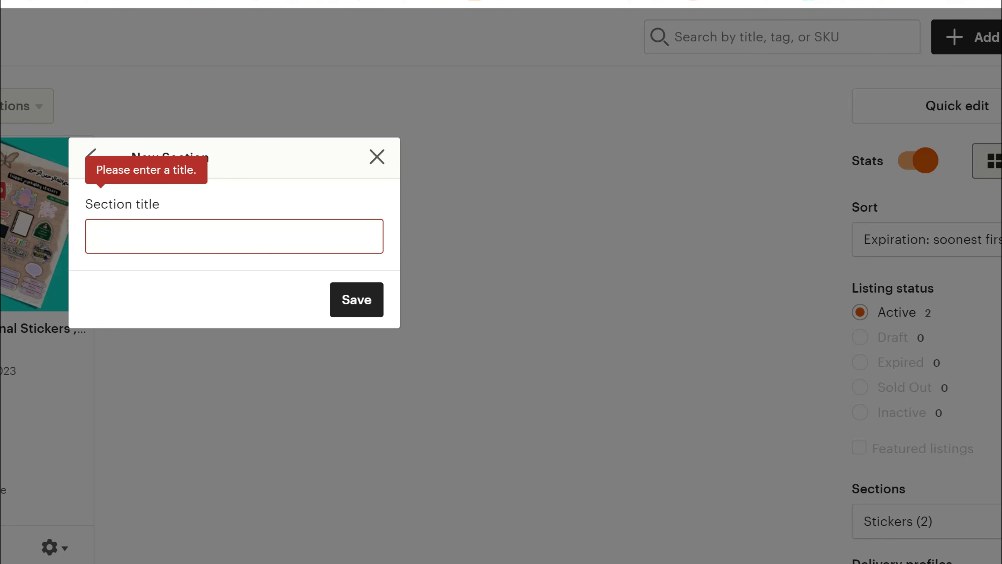
text(Arabic name tracing)
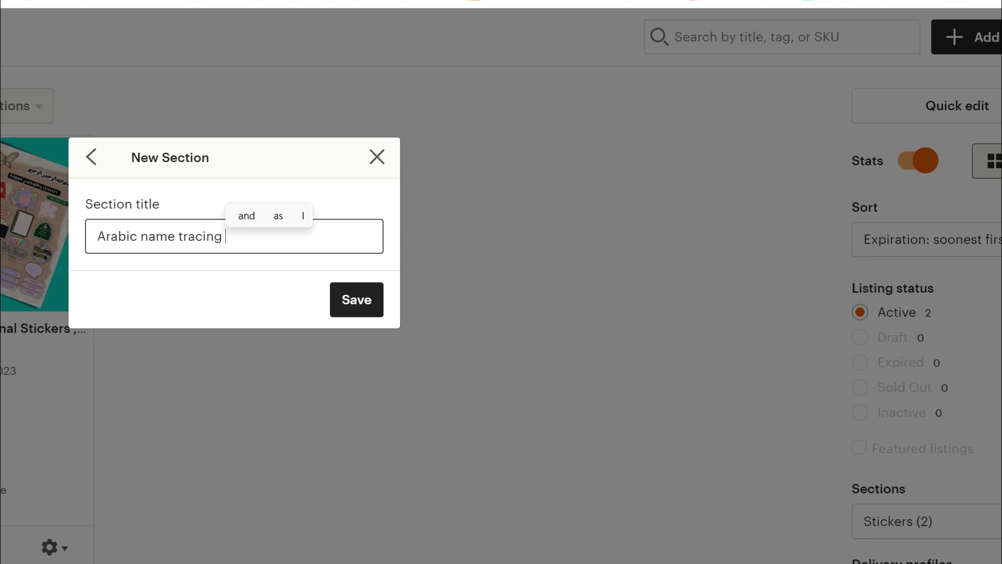
click(366, 301)
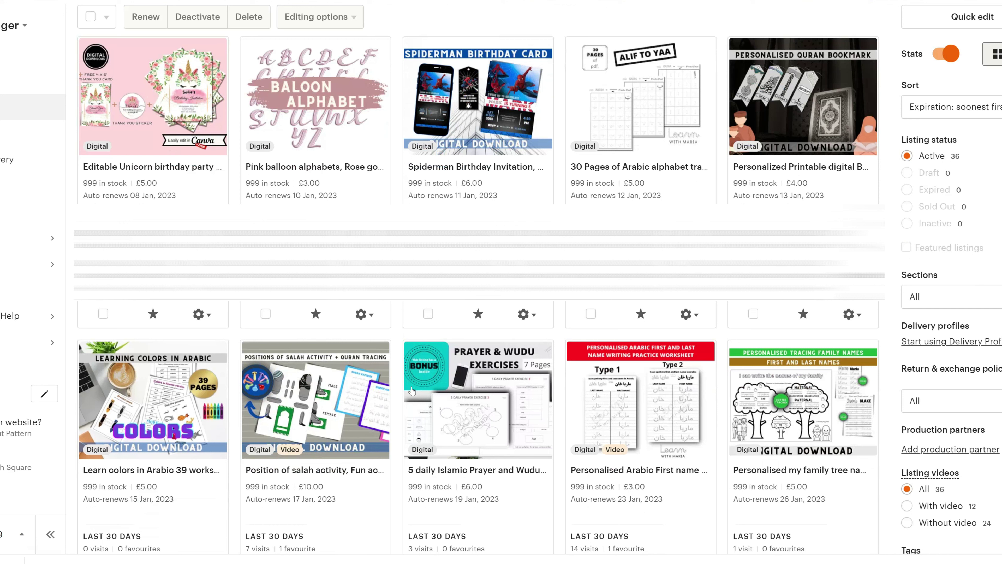
click(515, 236)
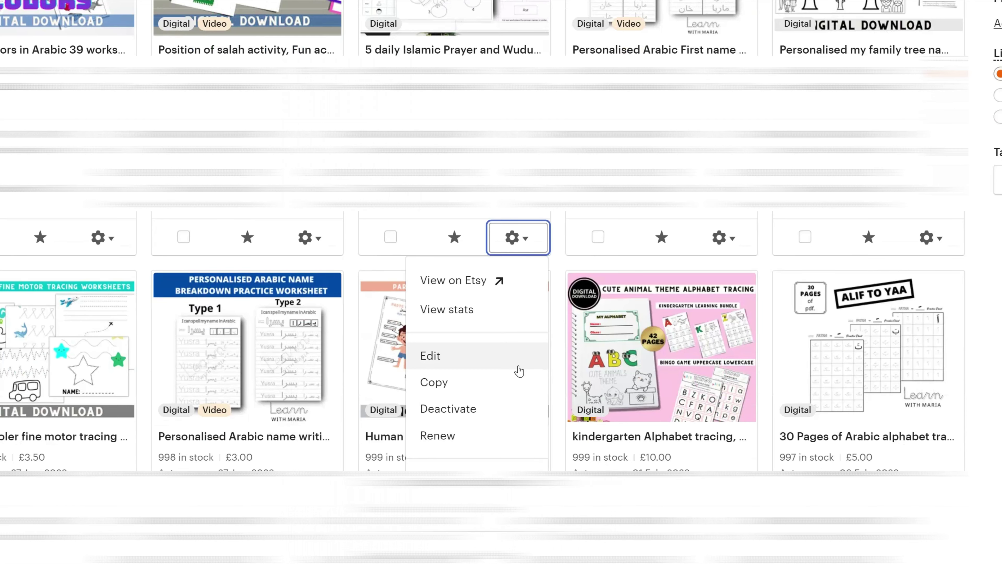
scroll(519, 370, down, 2)
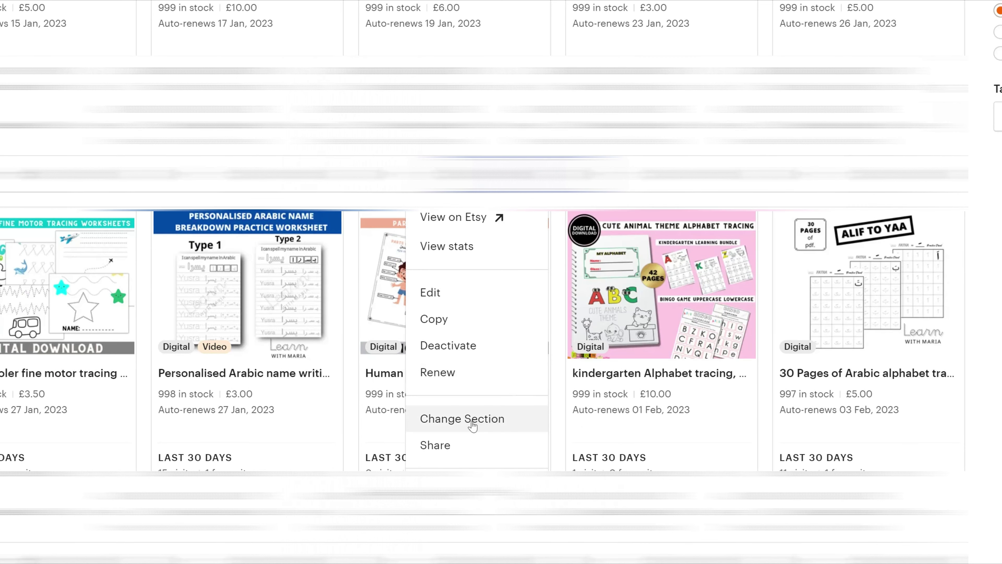
click(461, 425)
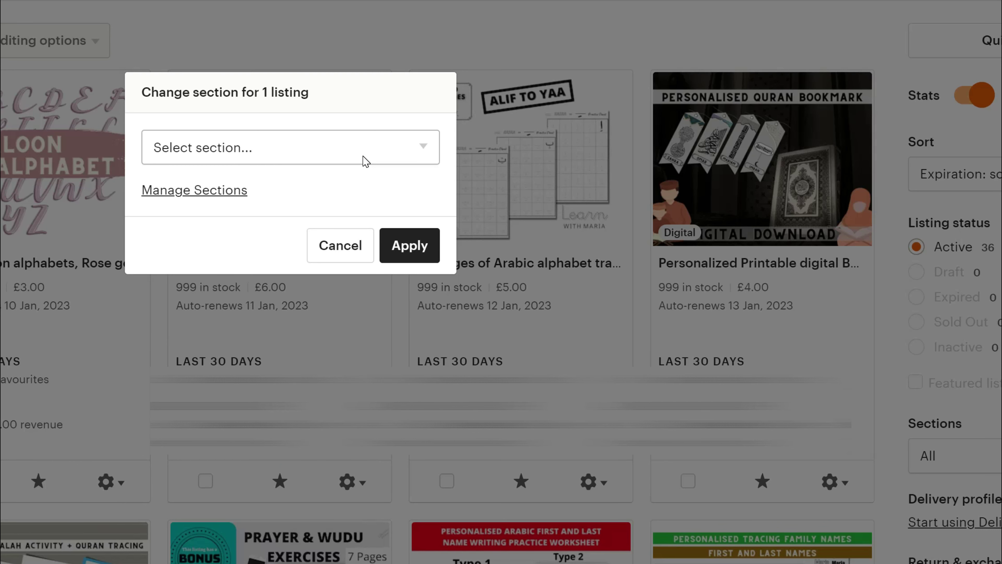
click(363, 156)
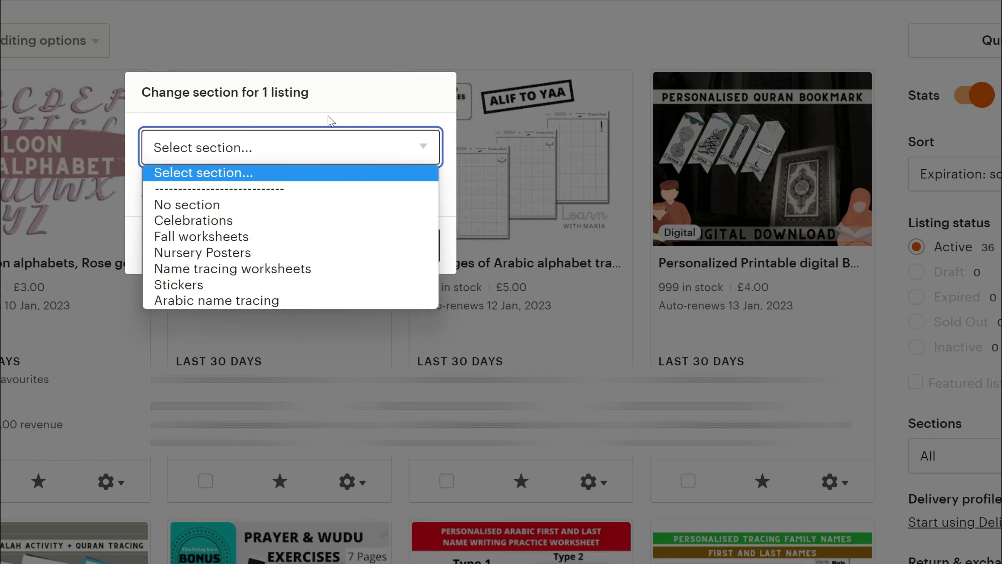
click(341, 103)
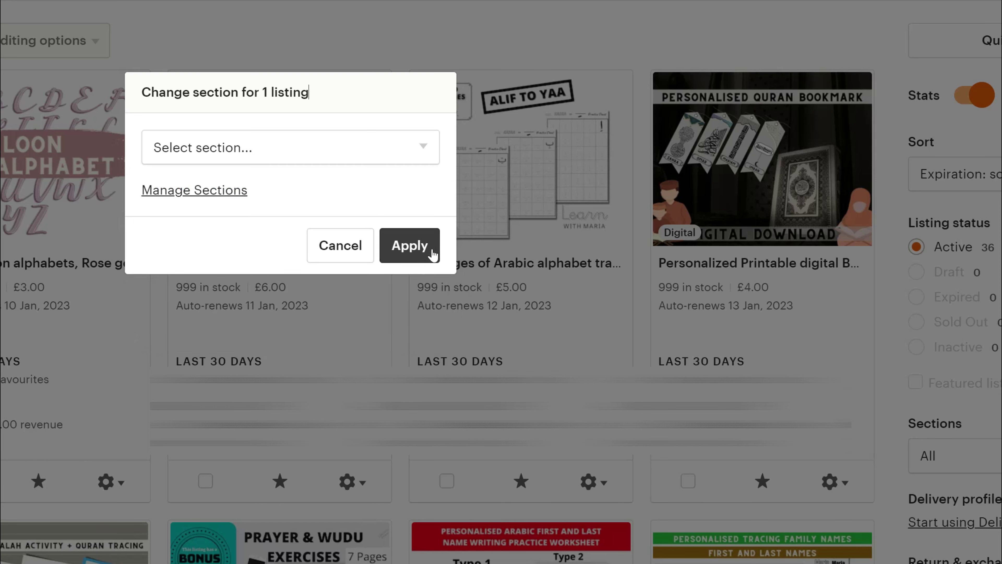
click(345, 257)
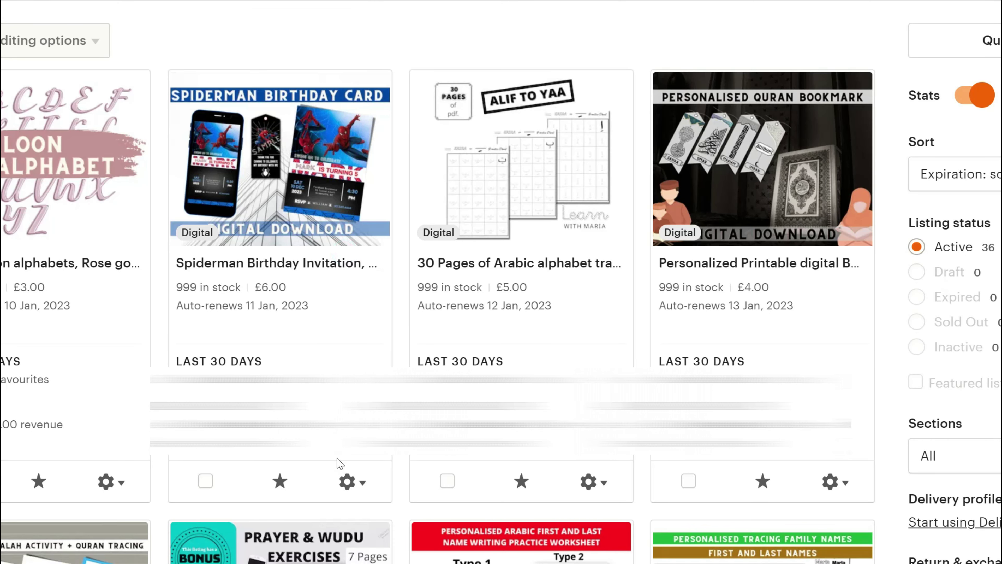
- Change the Spiderman birthday listing's section, keeping Celebrations selected
click(348, 479)
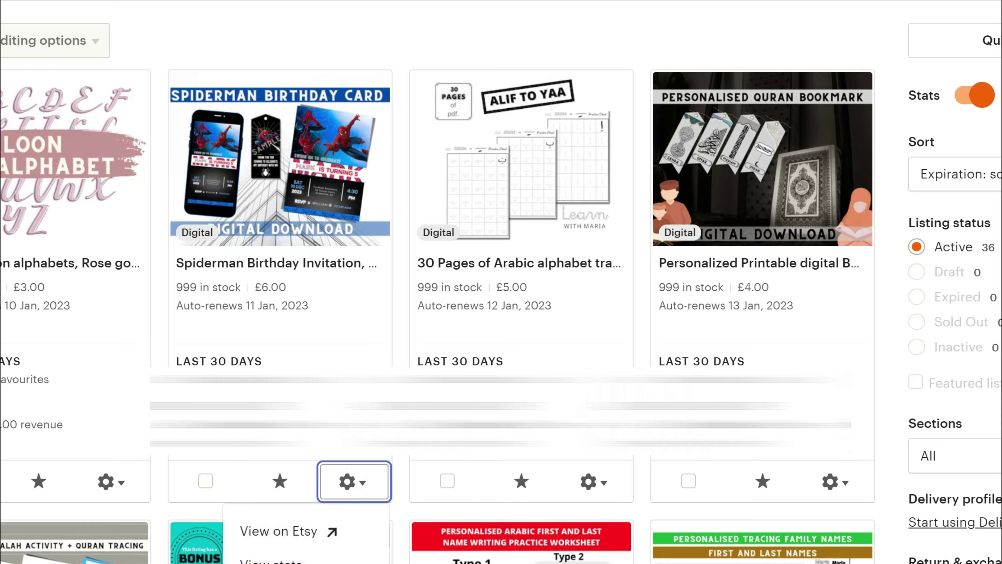
click(335, 554)
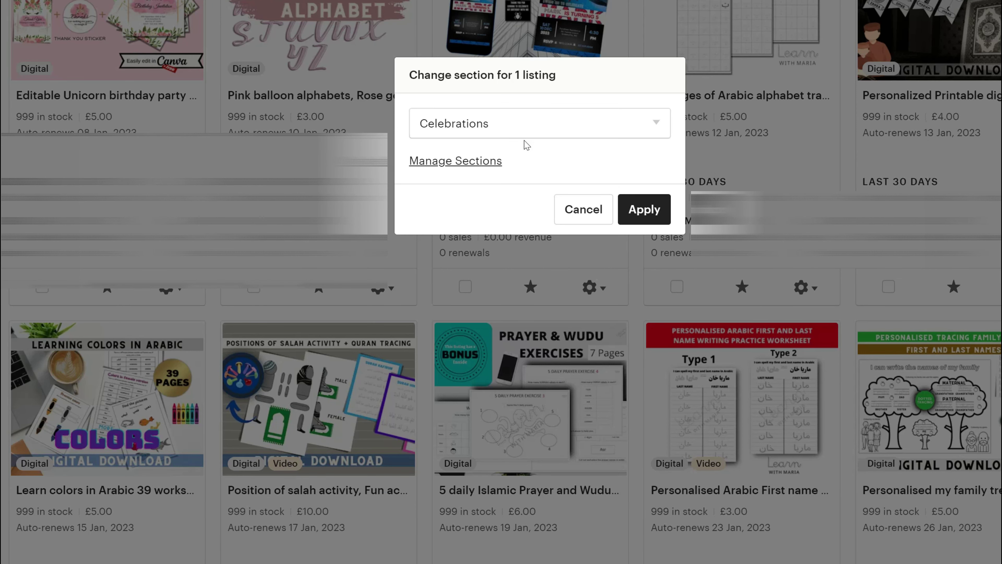
click(531, 132)
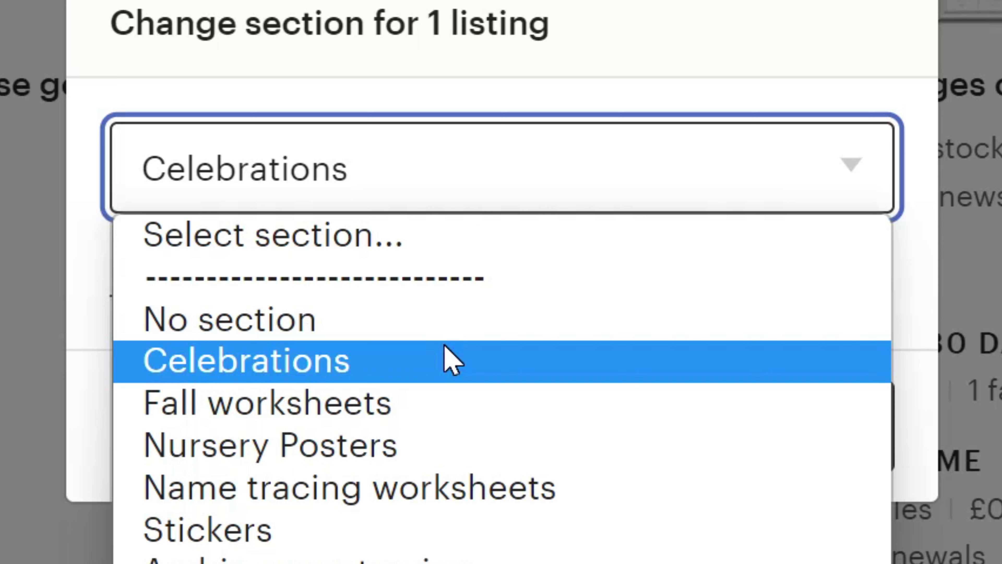
click(452, 360)
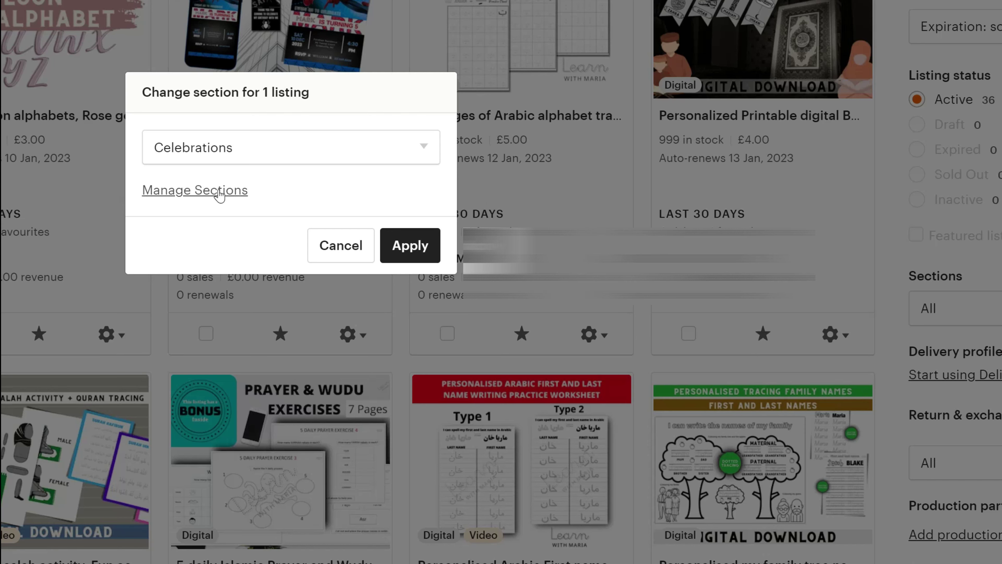
- Rename Celebrations to 'Birthday Celebrations' and move Nursery Posters to the top of the sections
click(220, 191)
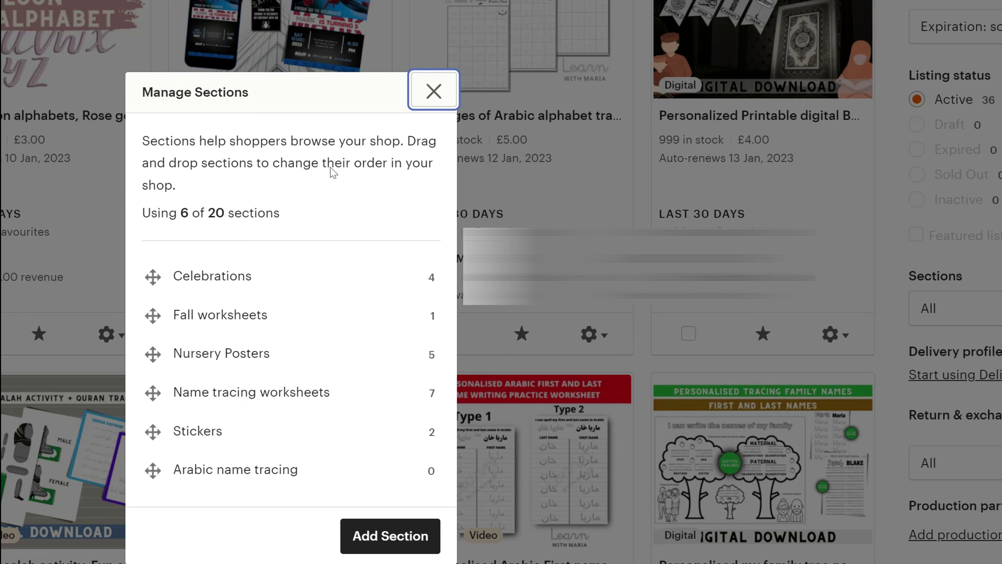
mouse_move(272, 277)
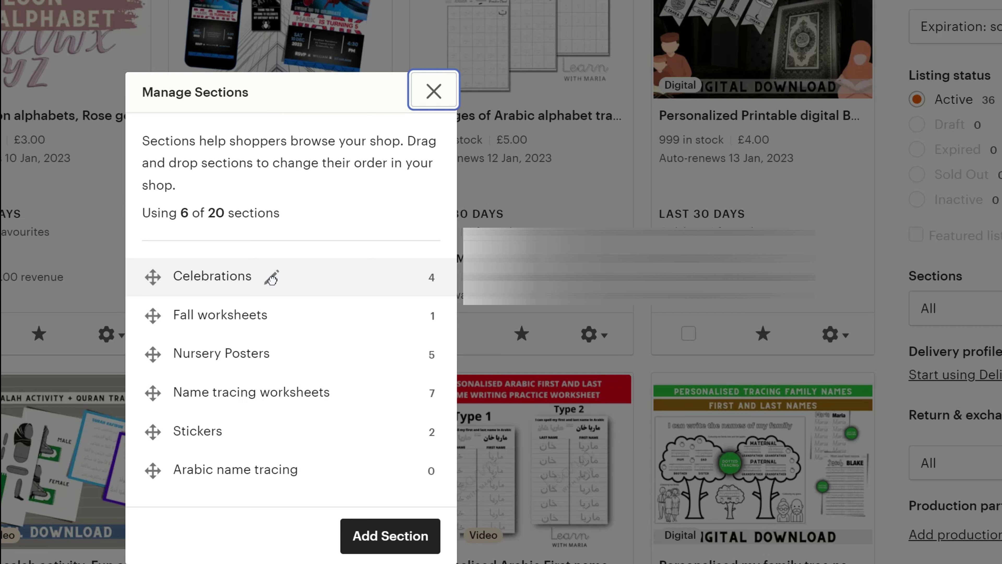
click(272, 278)
click(152, 170)
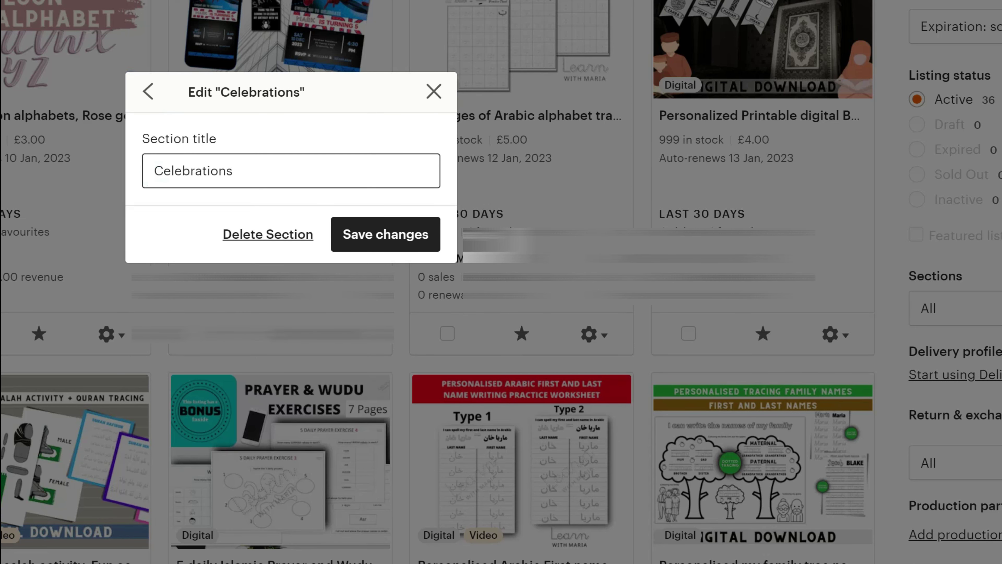
text(Birthday)
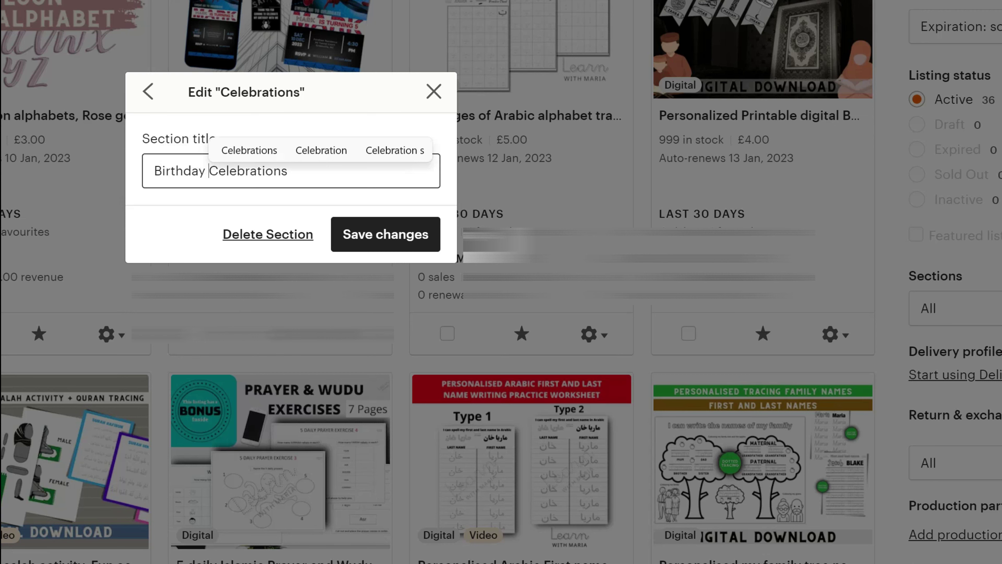
click(374, 229)
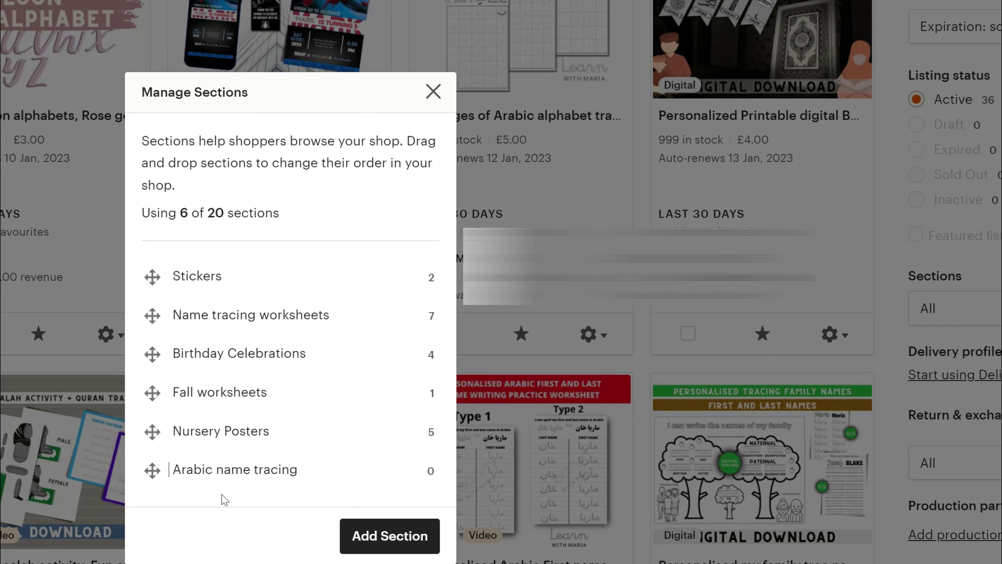
drag(211, 432, 282, 277)
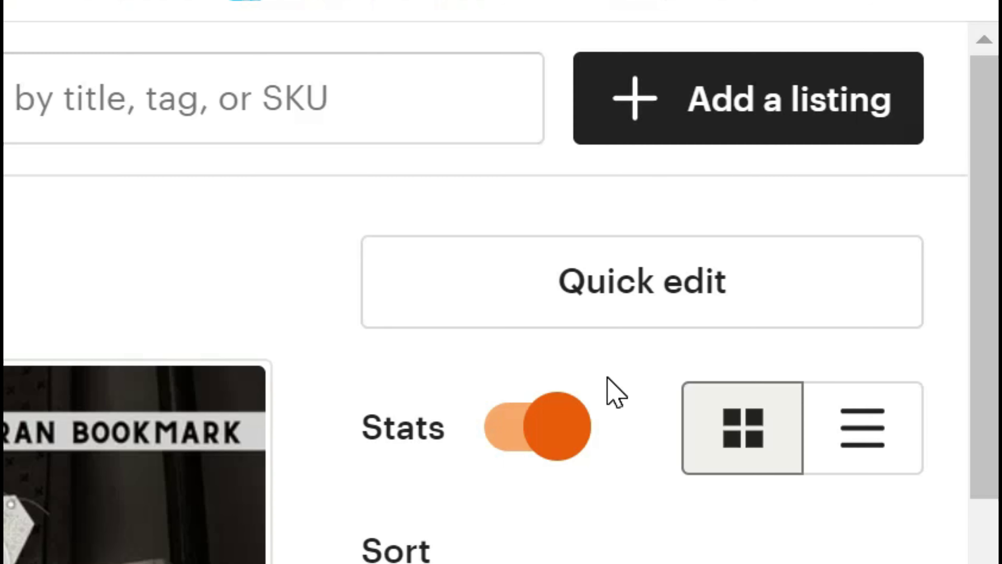
- Start a new listing and view its Section choices, including Birthday Celebrations and Arabic name tracing
click(753, 115)
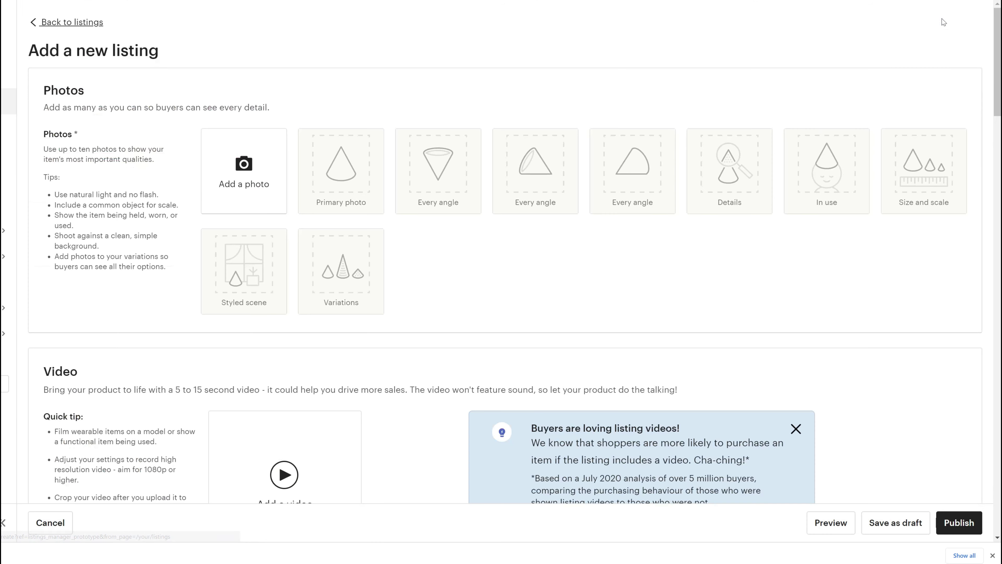
scroll(593, 292, down, 3)
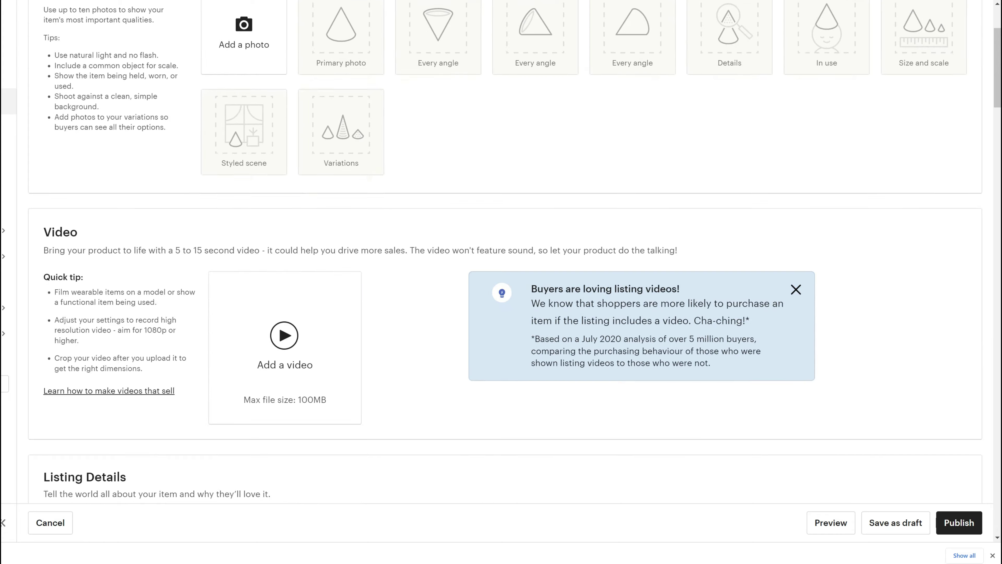
scroll(511, 267, down, 6)
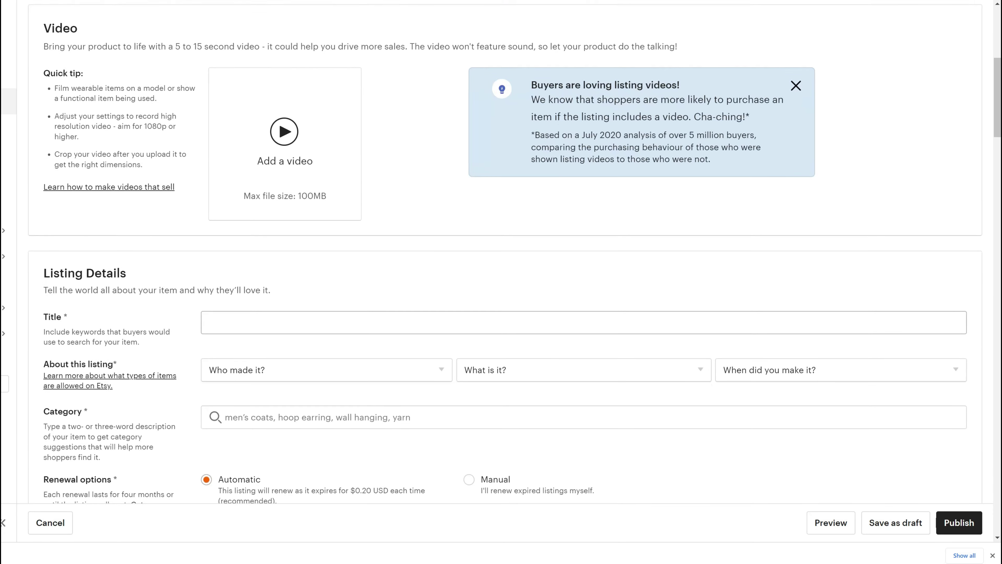
scroll(511, 264, down, 9)
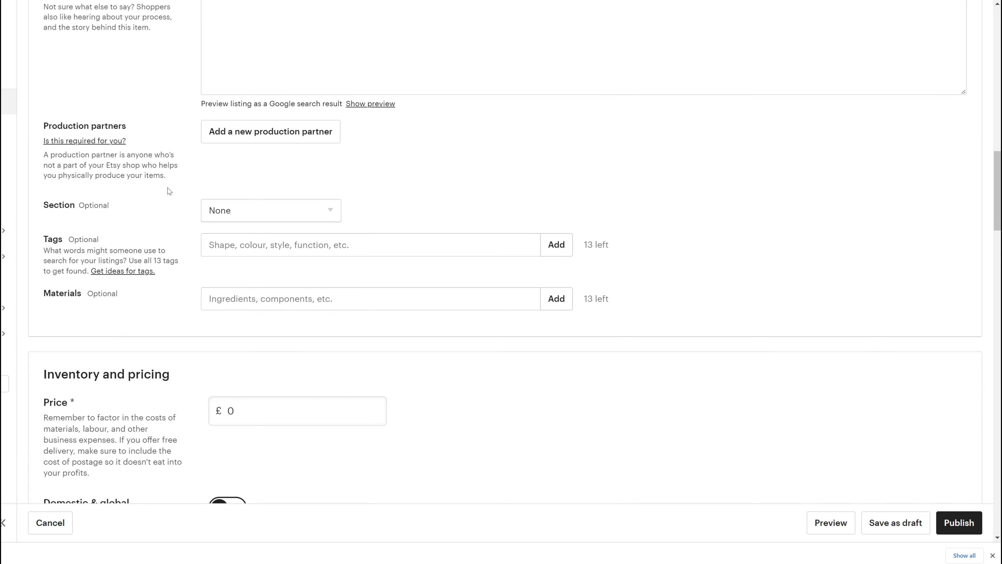
drag(39, 206, 74, 209)
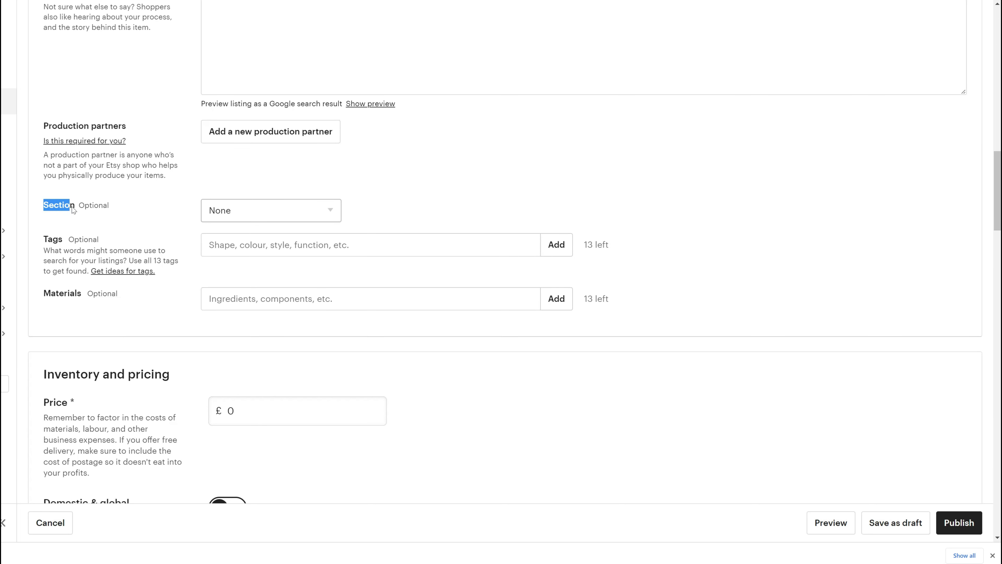
click(232, 210)
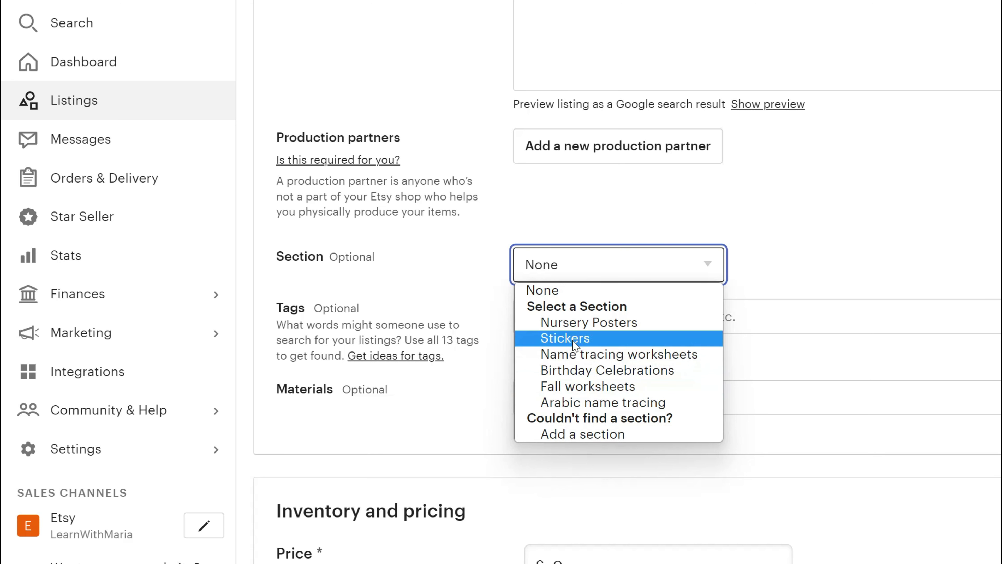
click(600, 338)
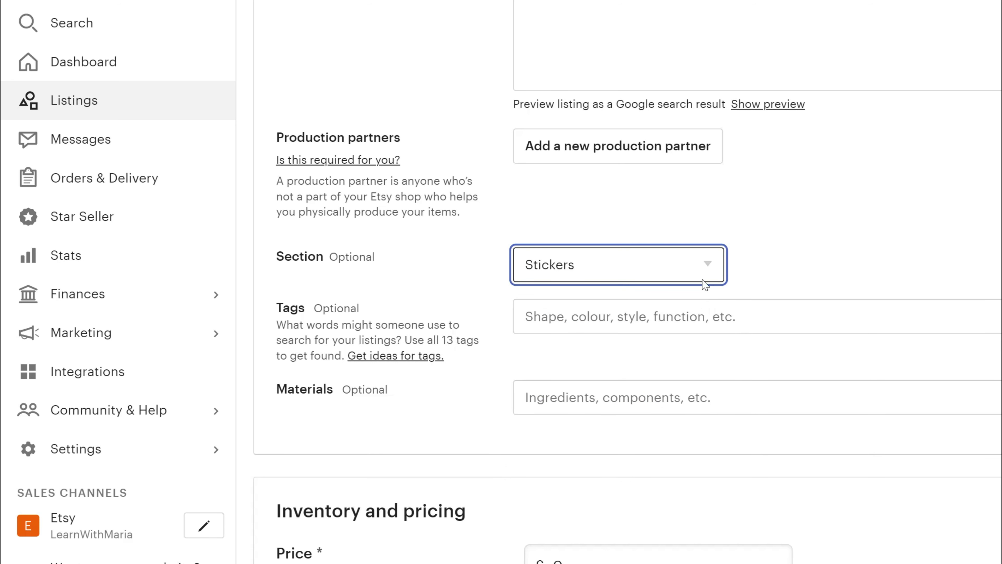
click(704, 263)
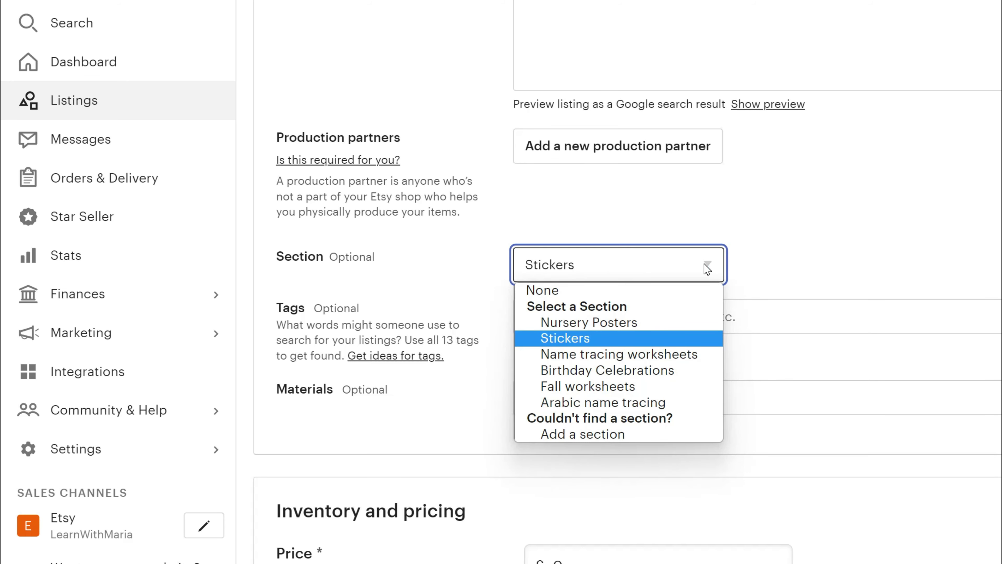
click(610, 433)
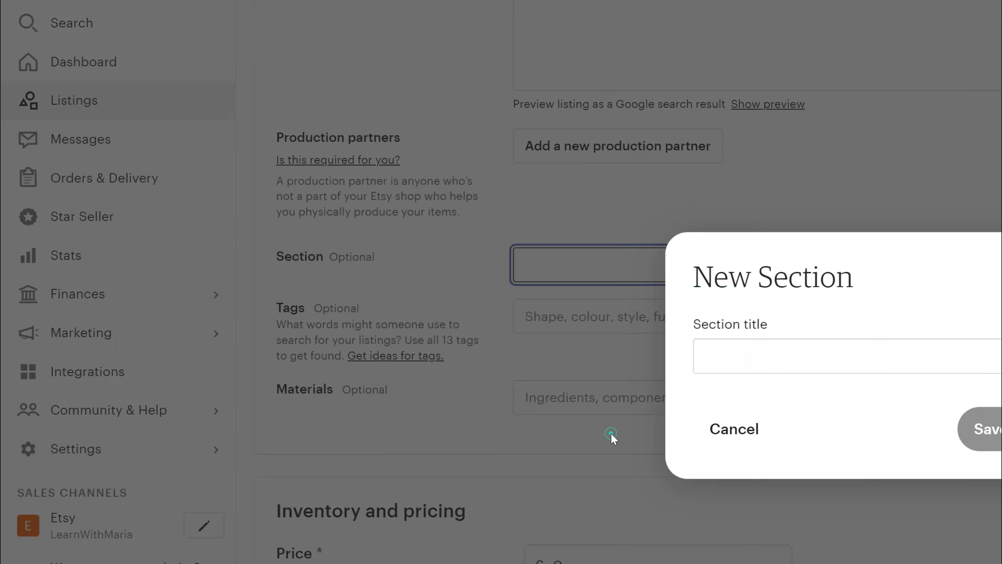
click(750, 353)
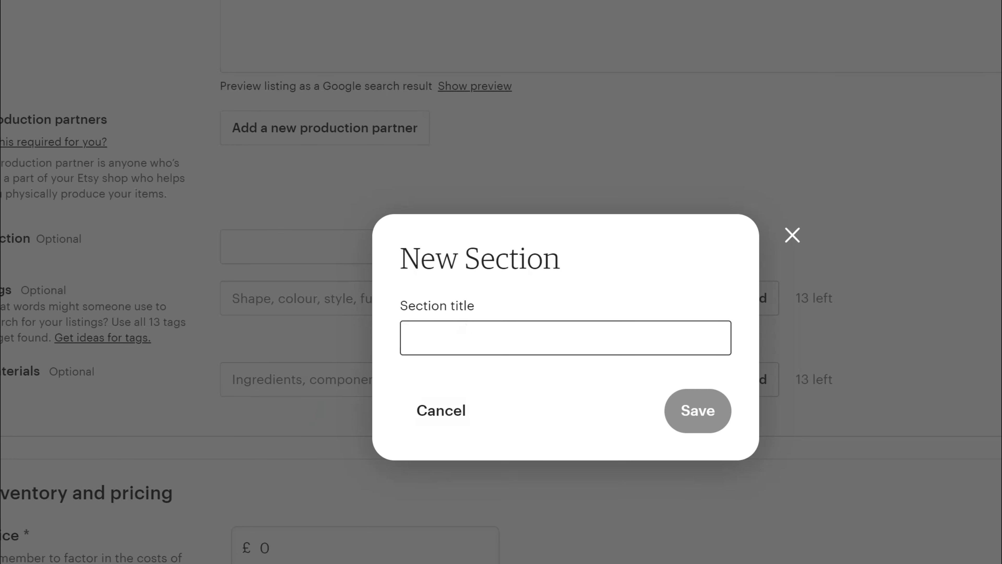
click(417, 421)
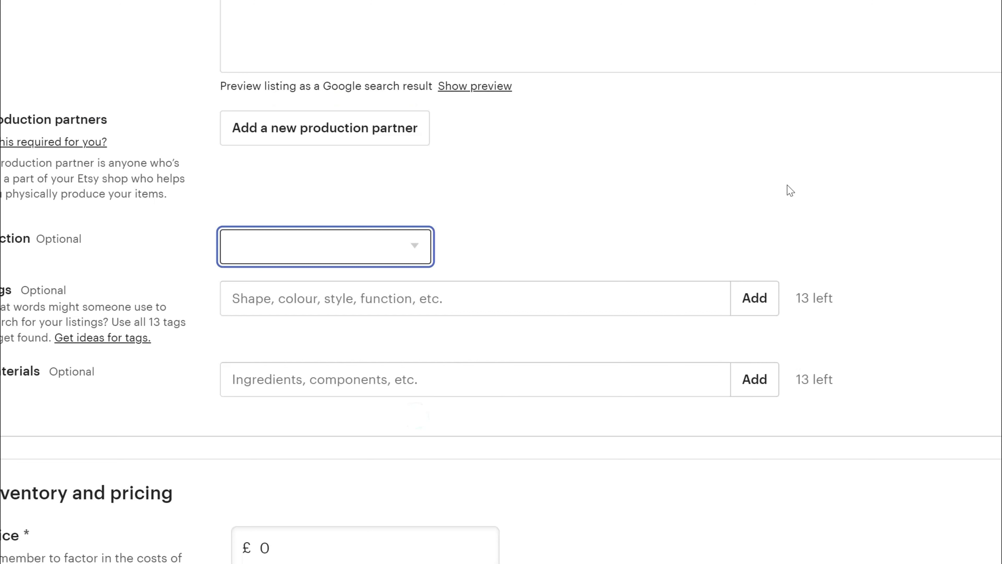